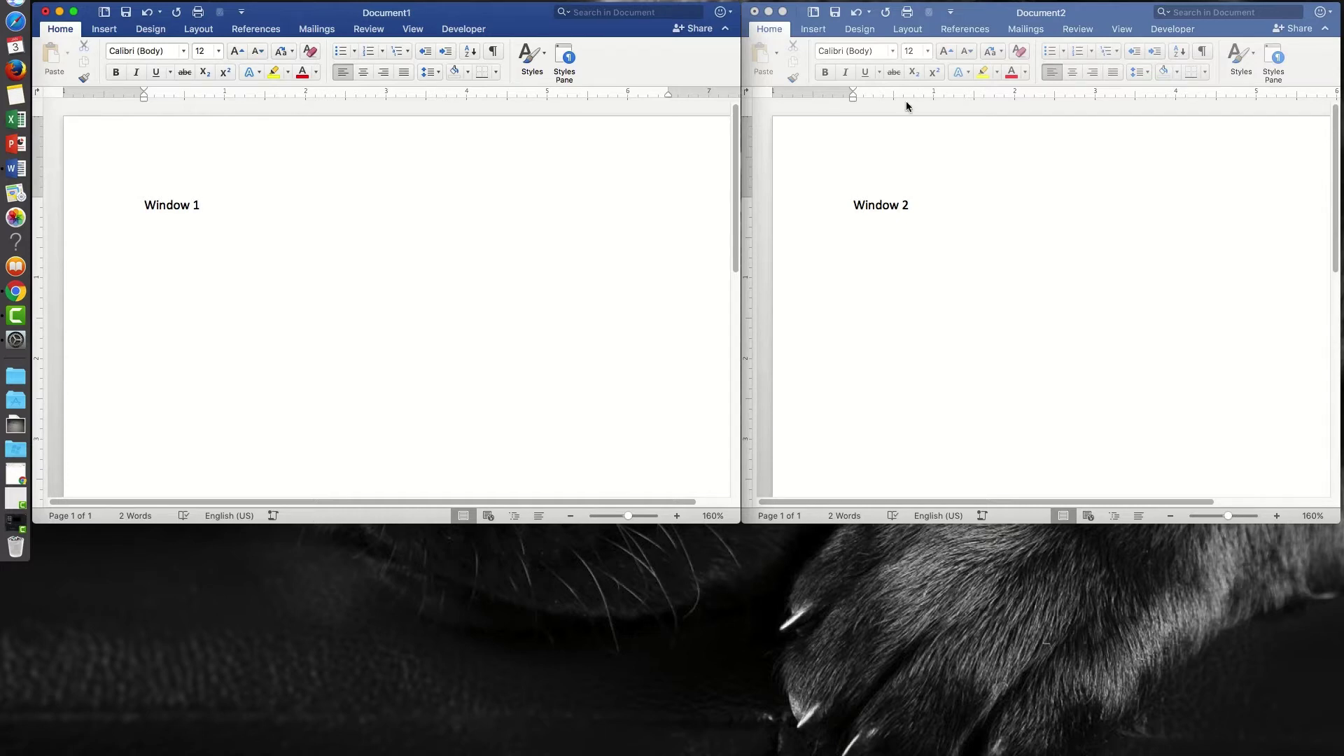
Step: Switch focus from Document1 to the Document2 window with Cmd+`
key("super+grave")
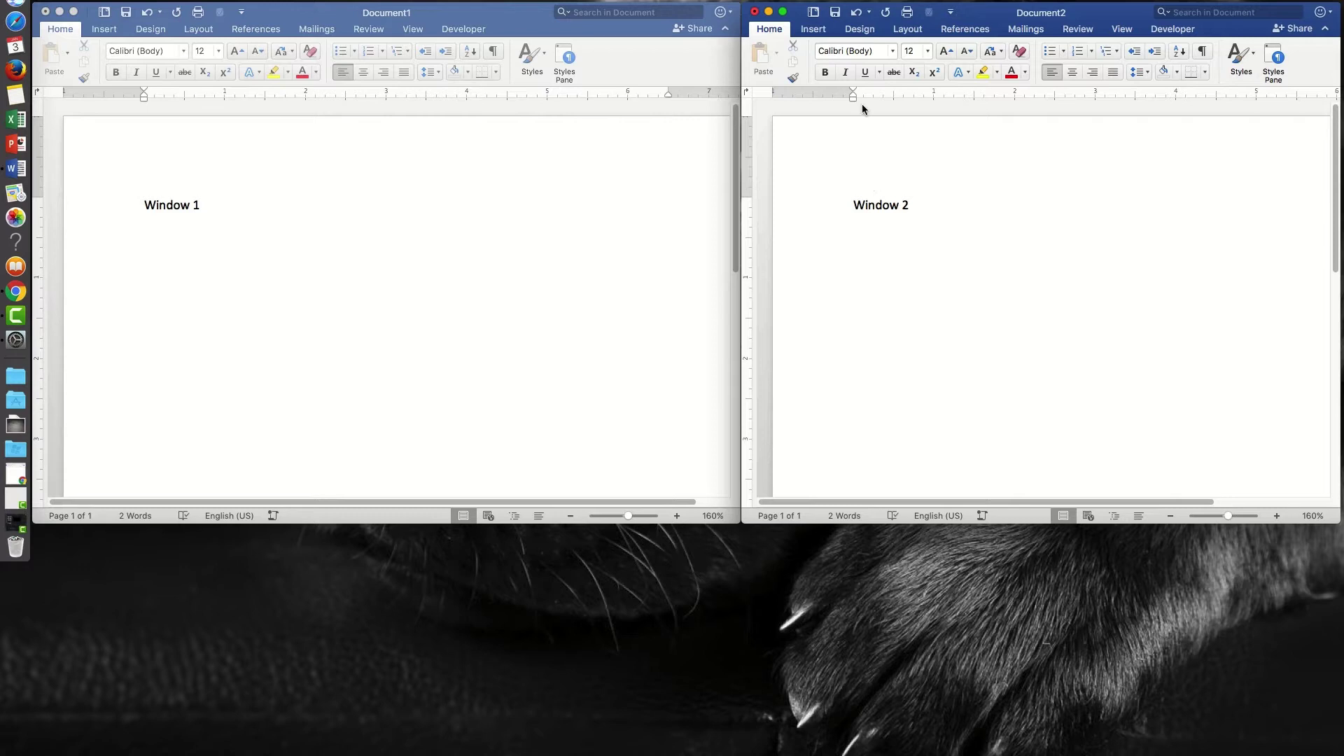
Step: Minimize Document2, restore it from the Dock, minimize it again, then show App Exposé
left_click(767, 12)
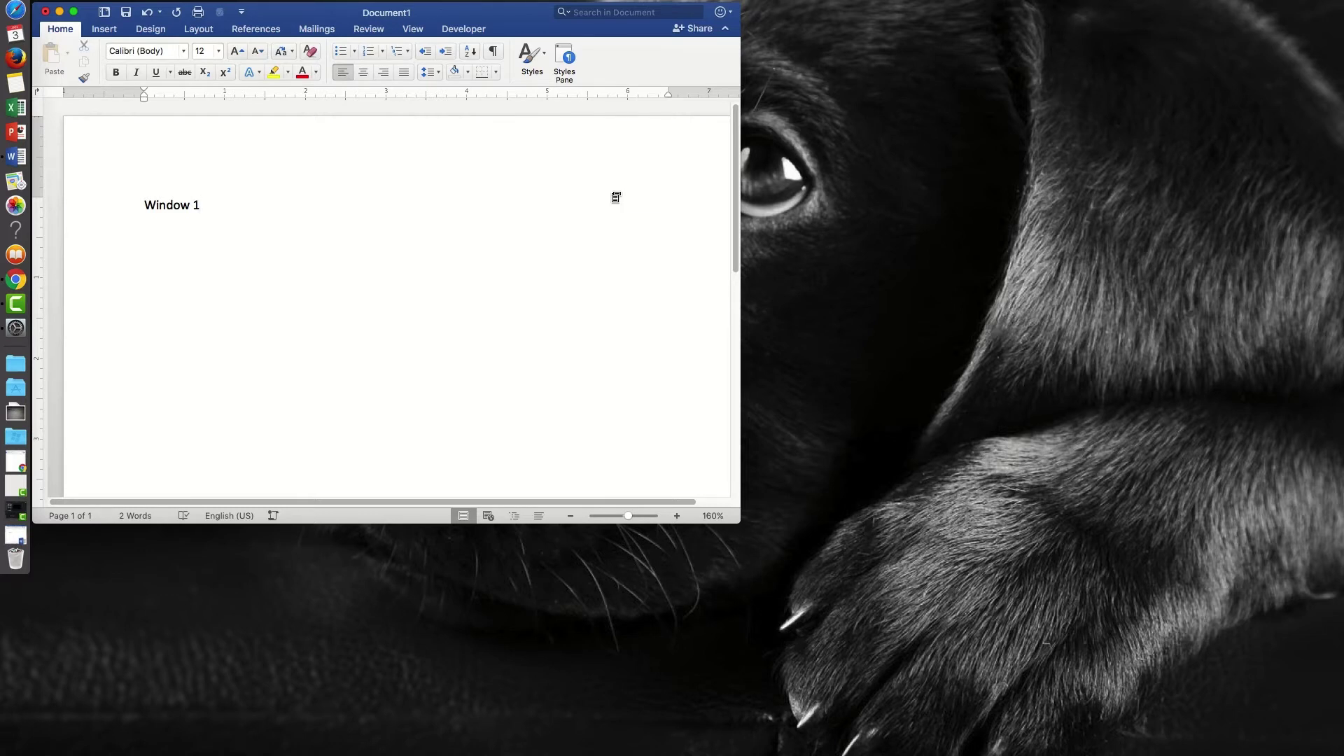
left_click(16, 537)
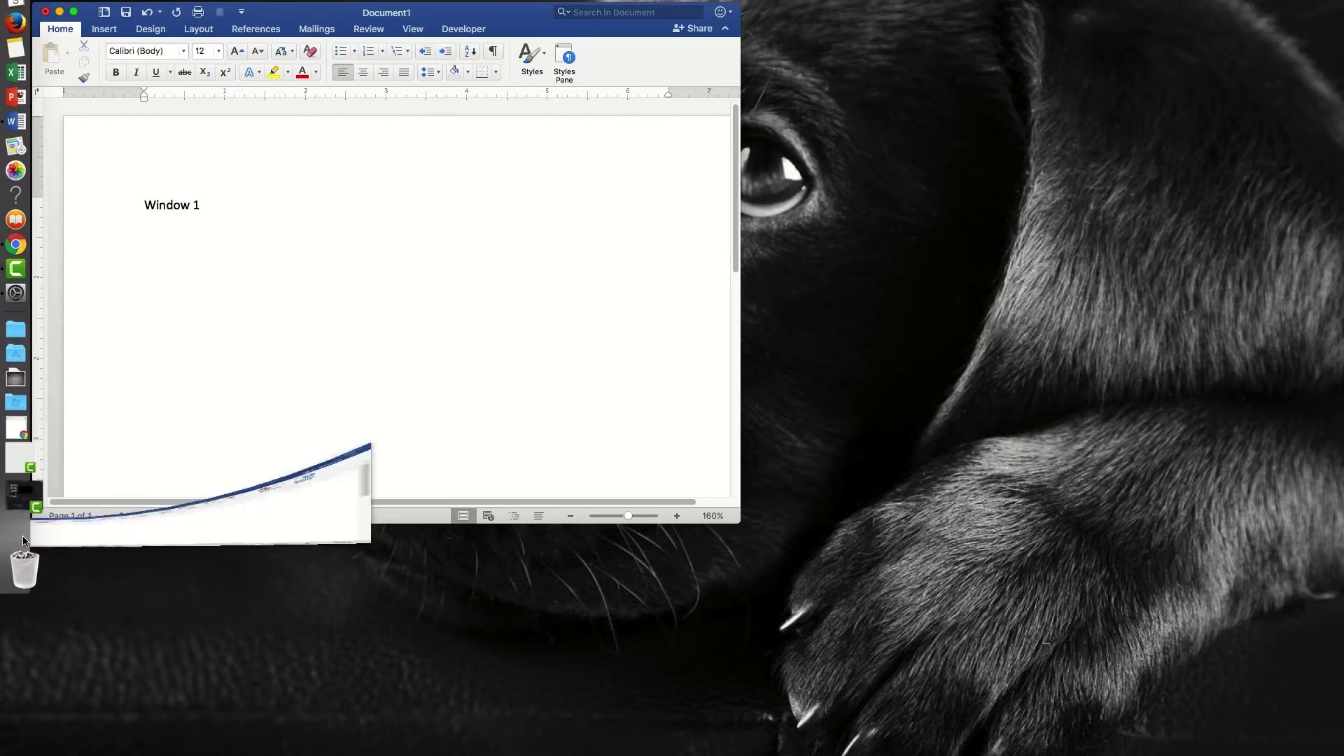
left_click(768, 12)
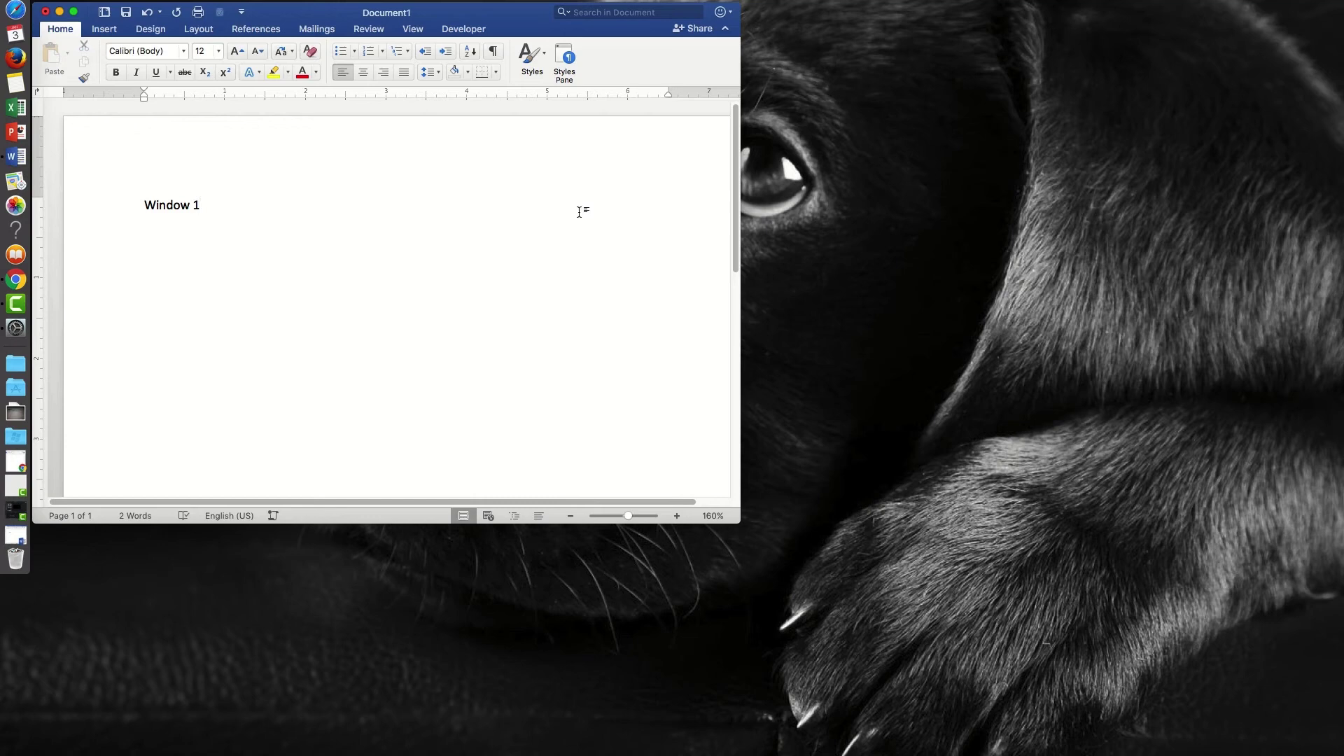
key("ctrl+Down")
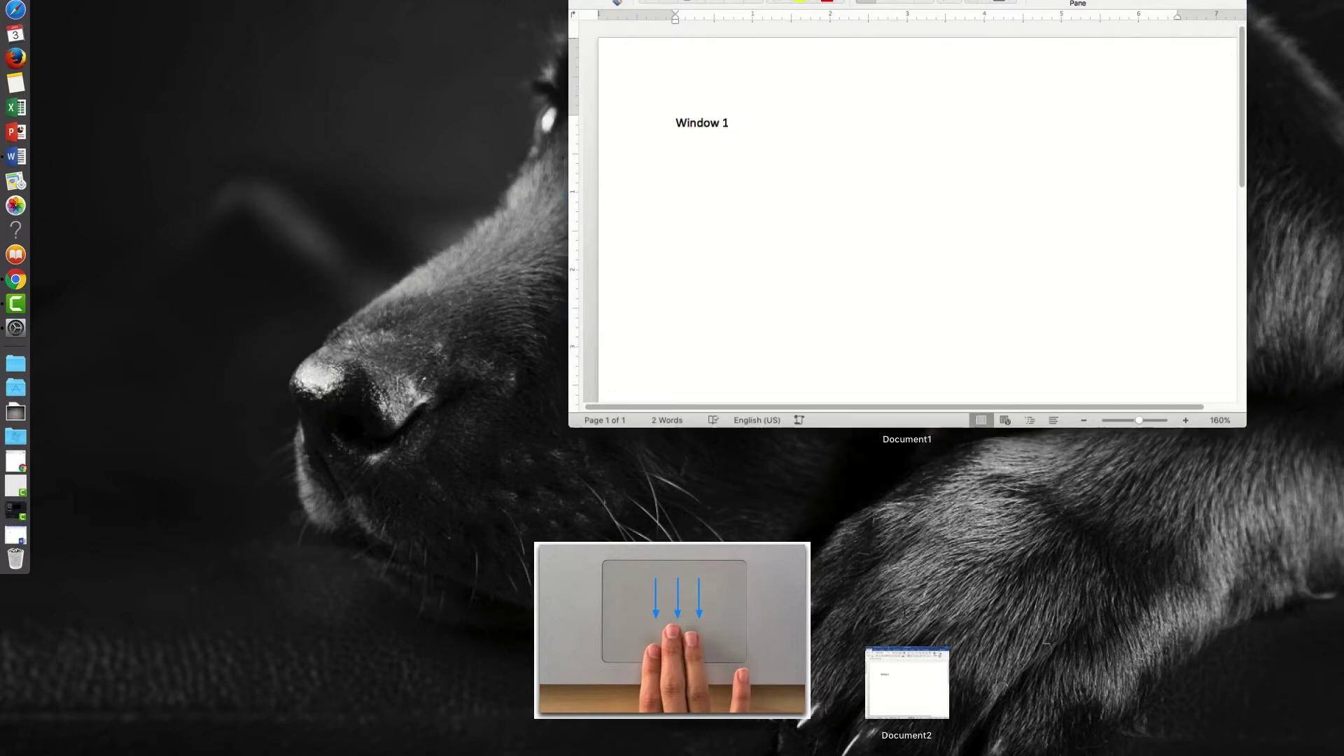
Step: Restore Document2 from its App Exposé thumbnail so it sits beside Document1
left_click(923, 305)
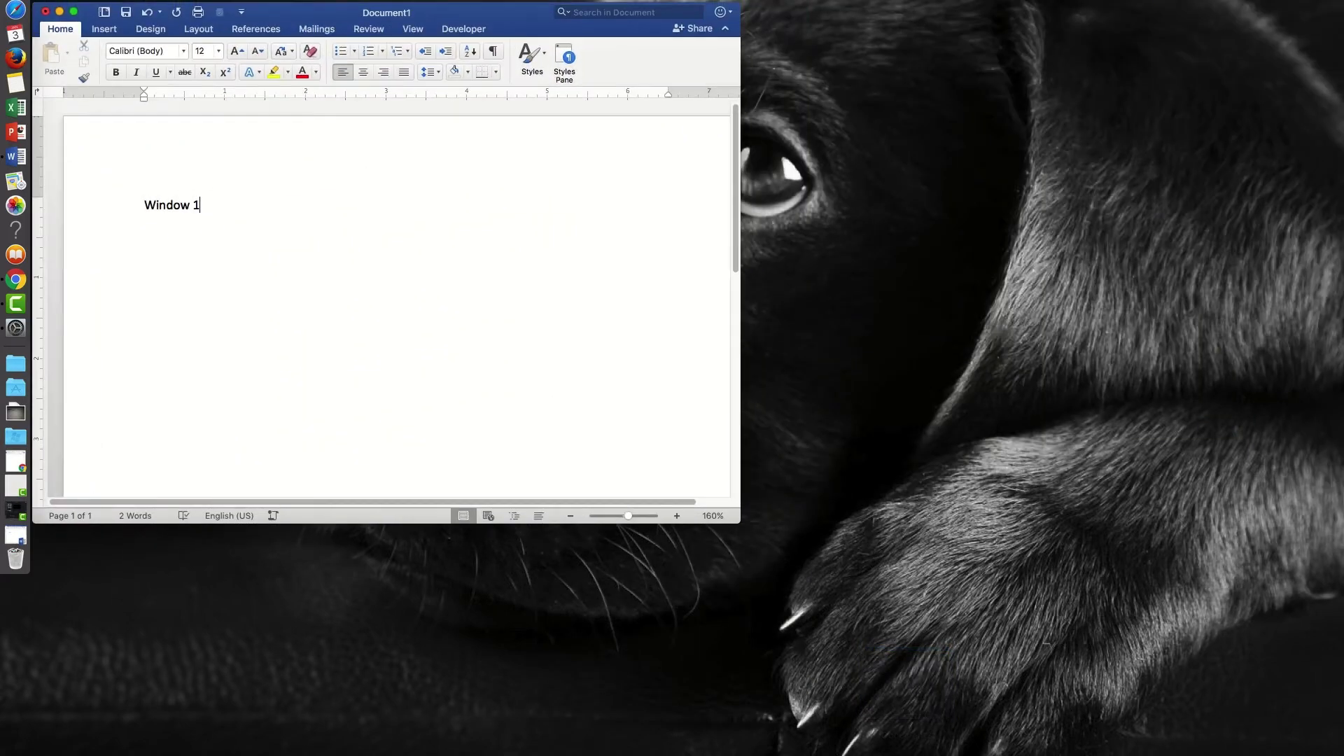
key("ctrl+Down")
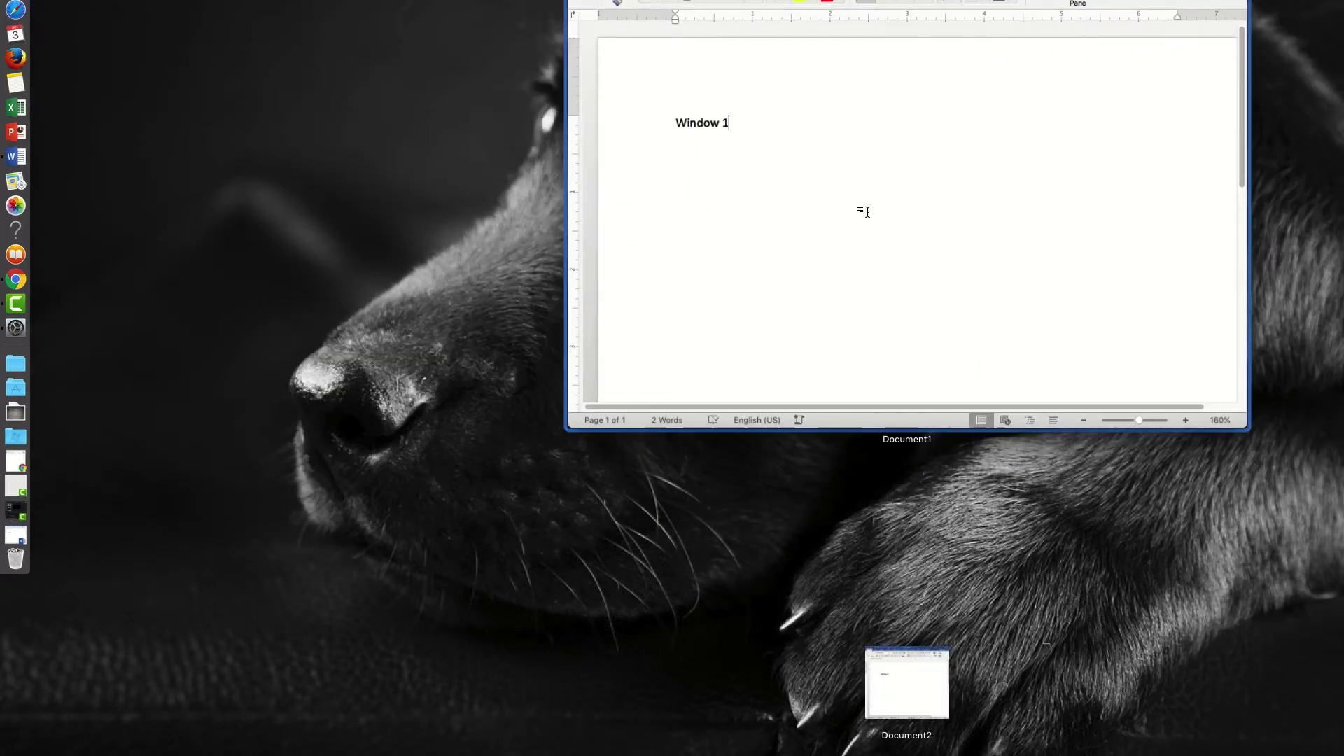
left_click(917, 676)
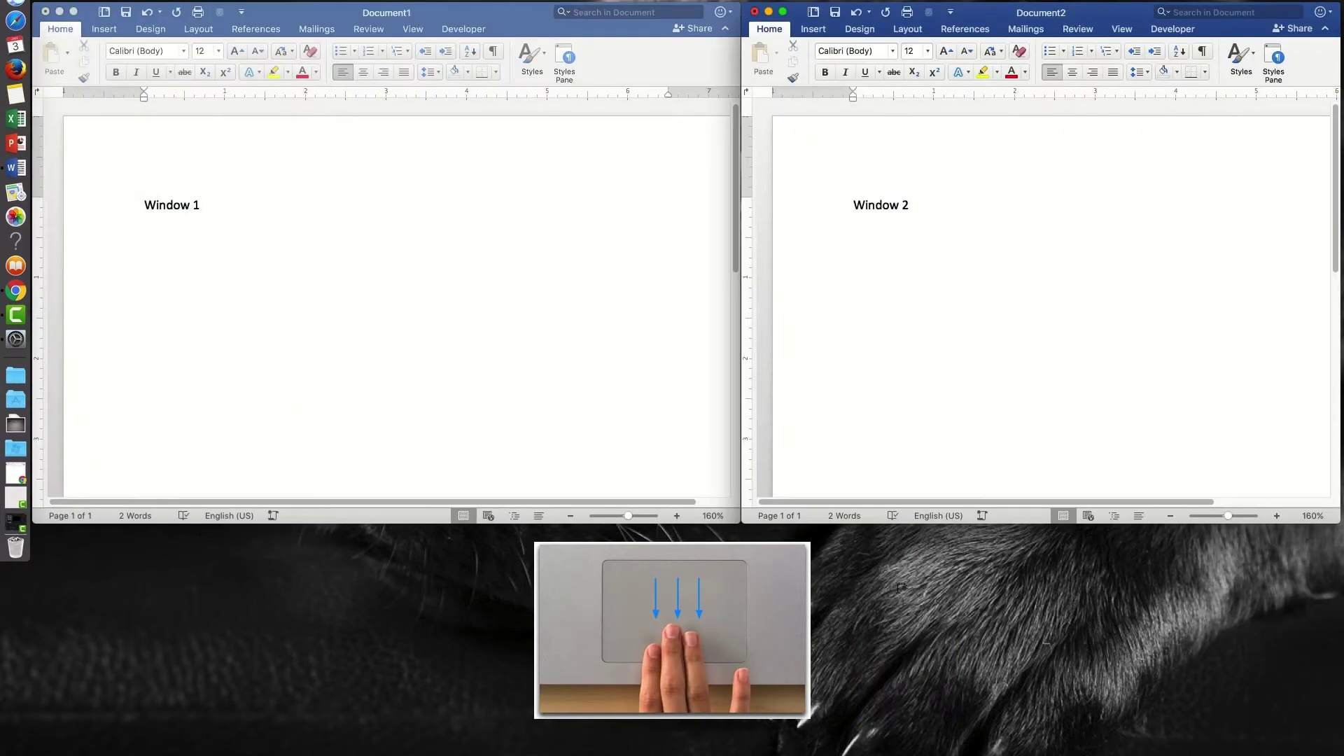
Step: Toggle App Exposé on and off several times, then switch to the trackpad gesture settings
key("ctrl+Down")
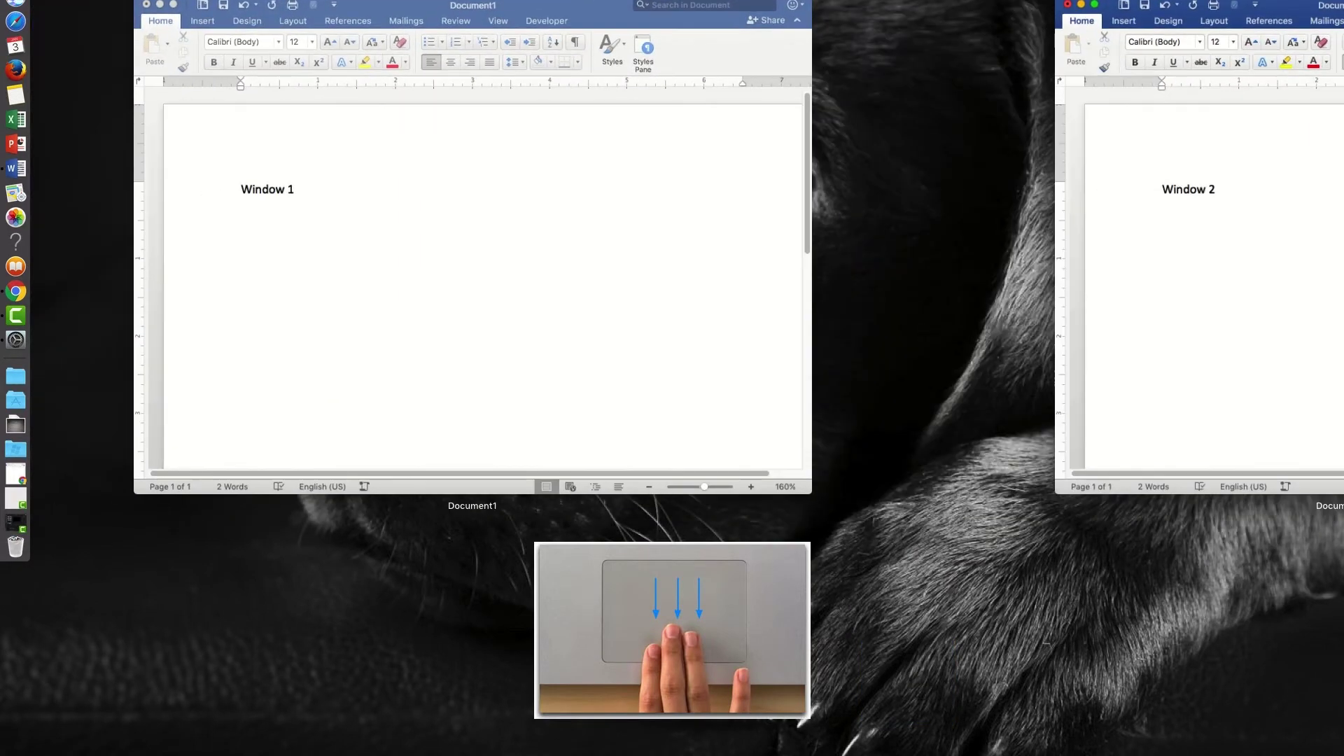
key("ctrl+Down")
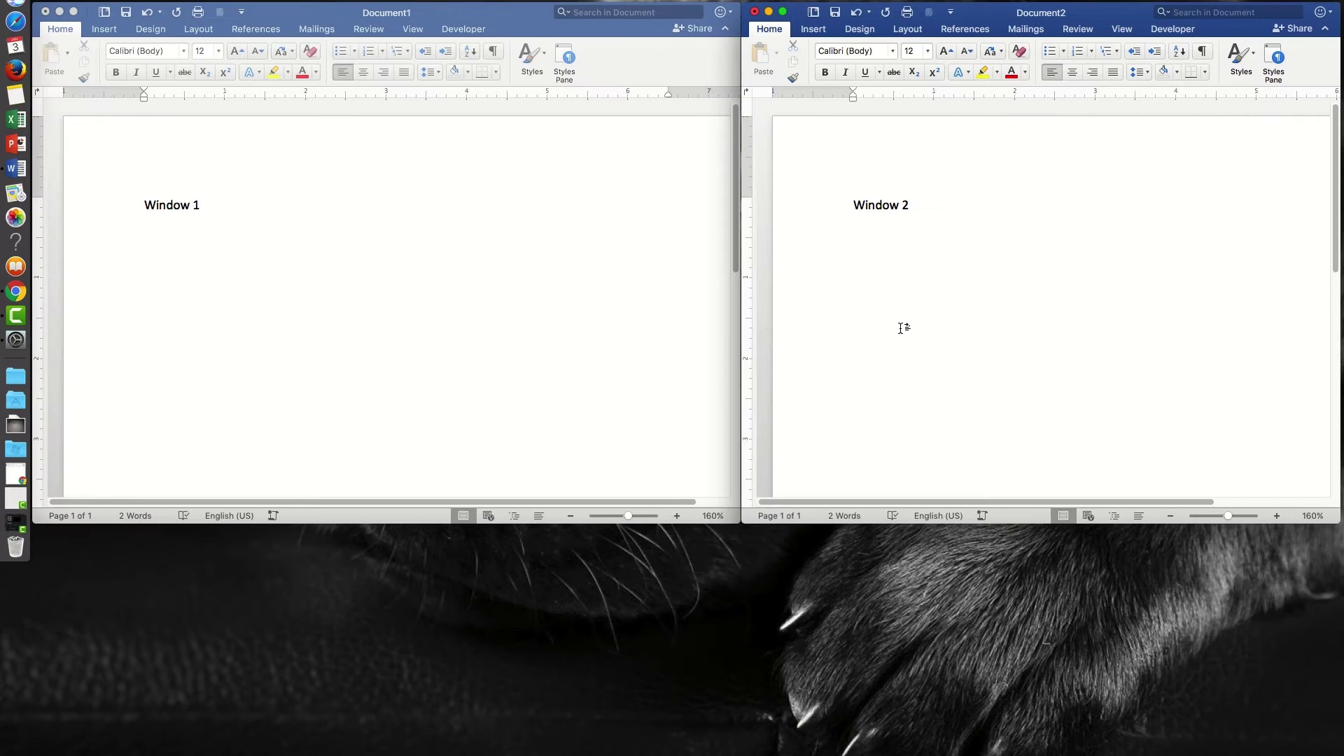
key("ctrl+Down")
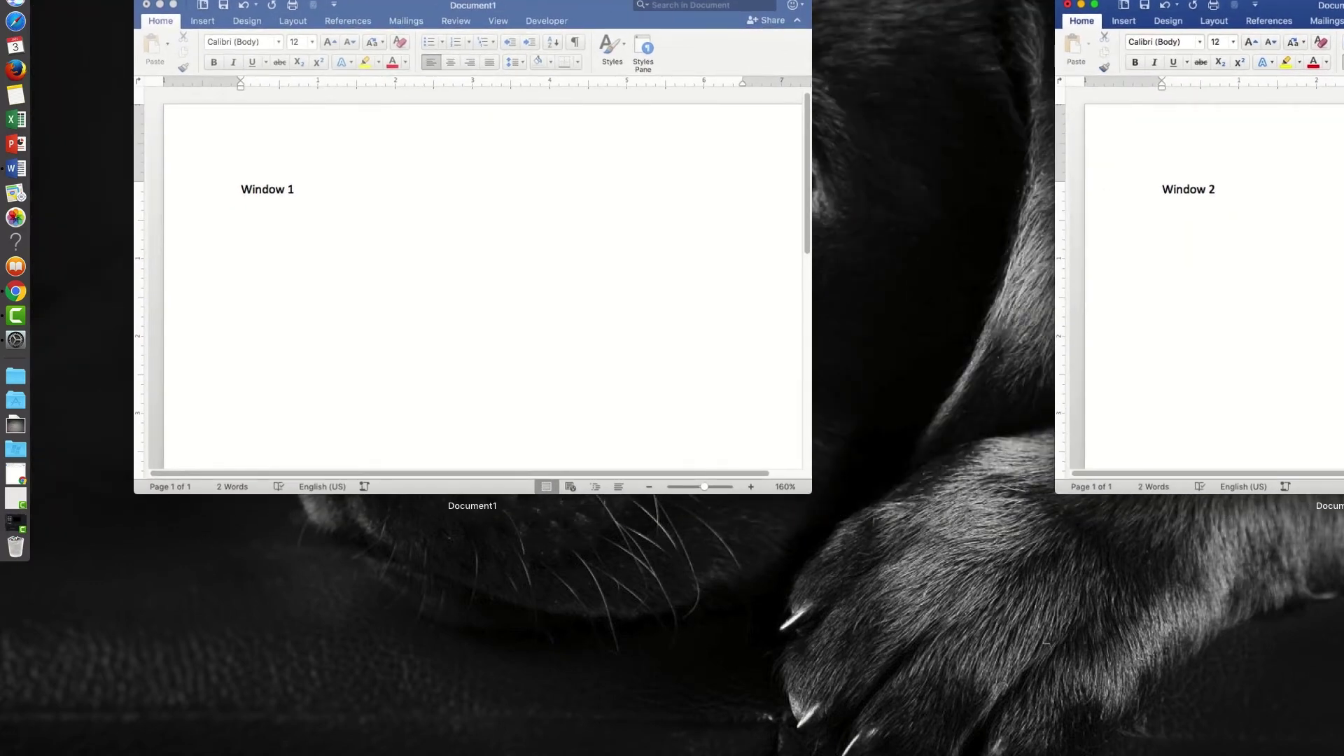
key("ctrl+Down")
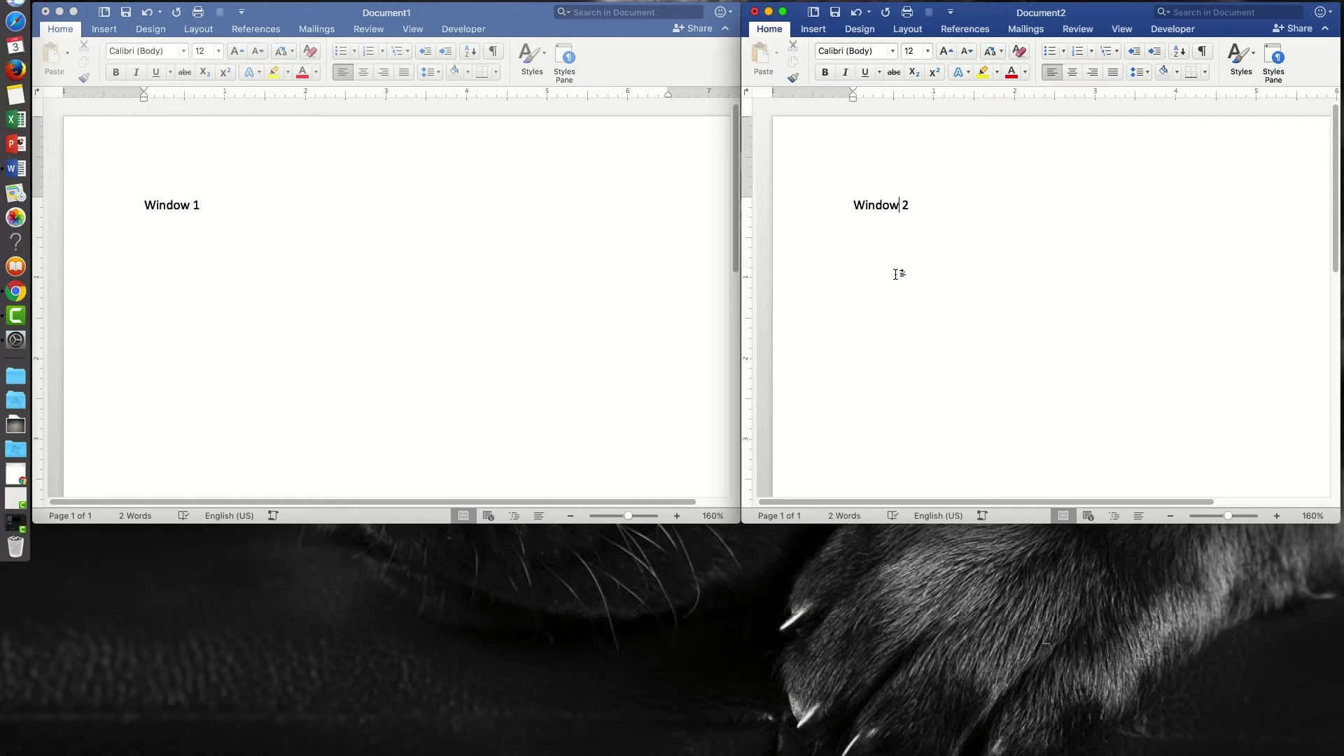
key("super+Tab")
key("super+Tab")
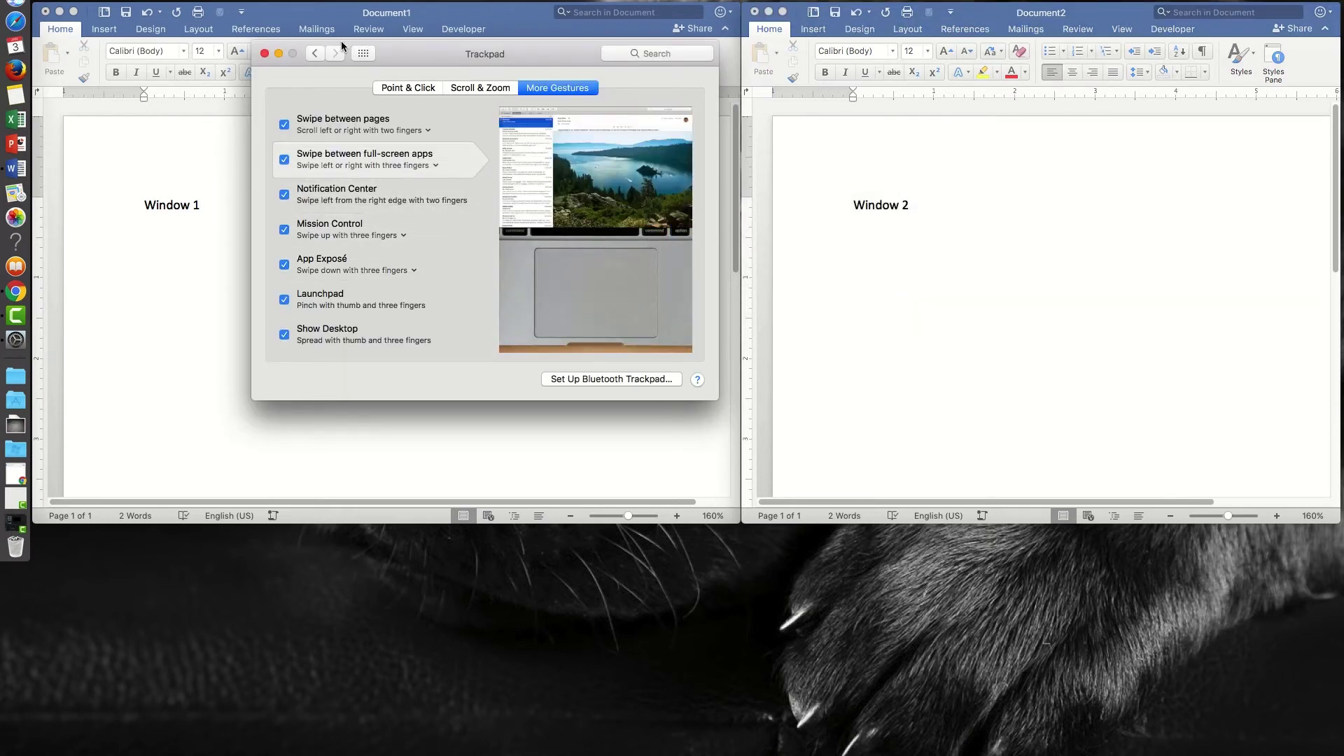
Step: Go back to the System Preferences overview and dismiss a brief Spotlight search
left_click(312, 54)
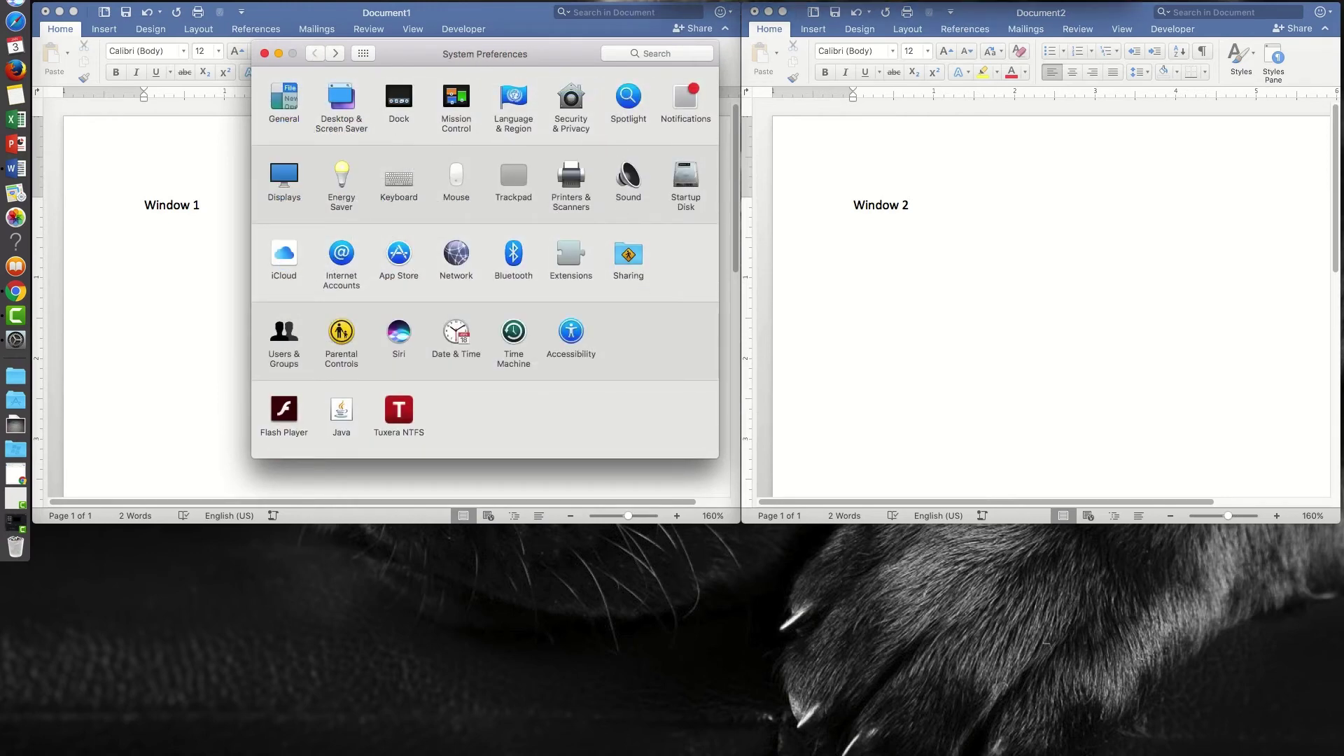
key("super+space")
type("s")
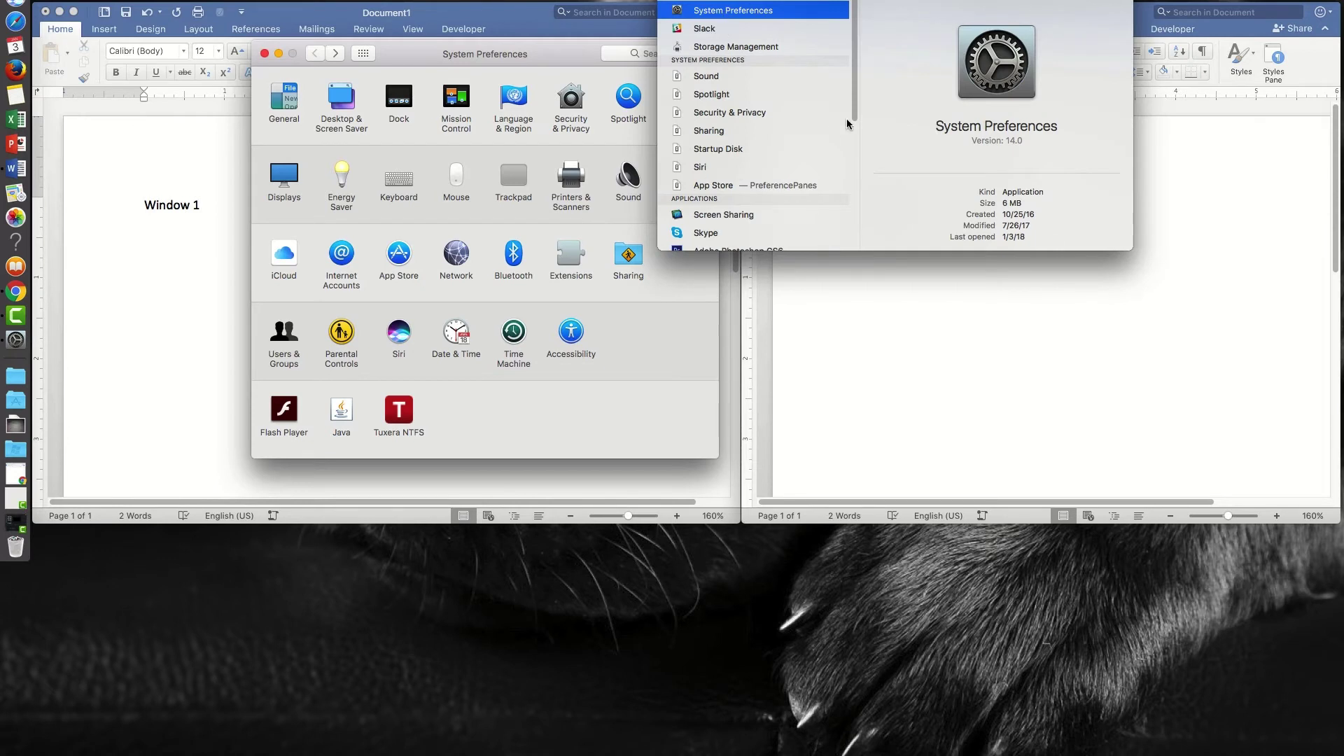
key("Return")
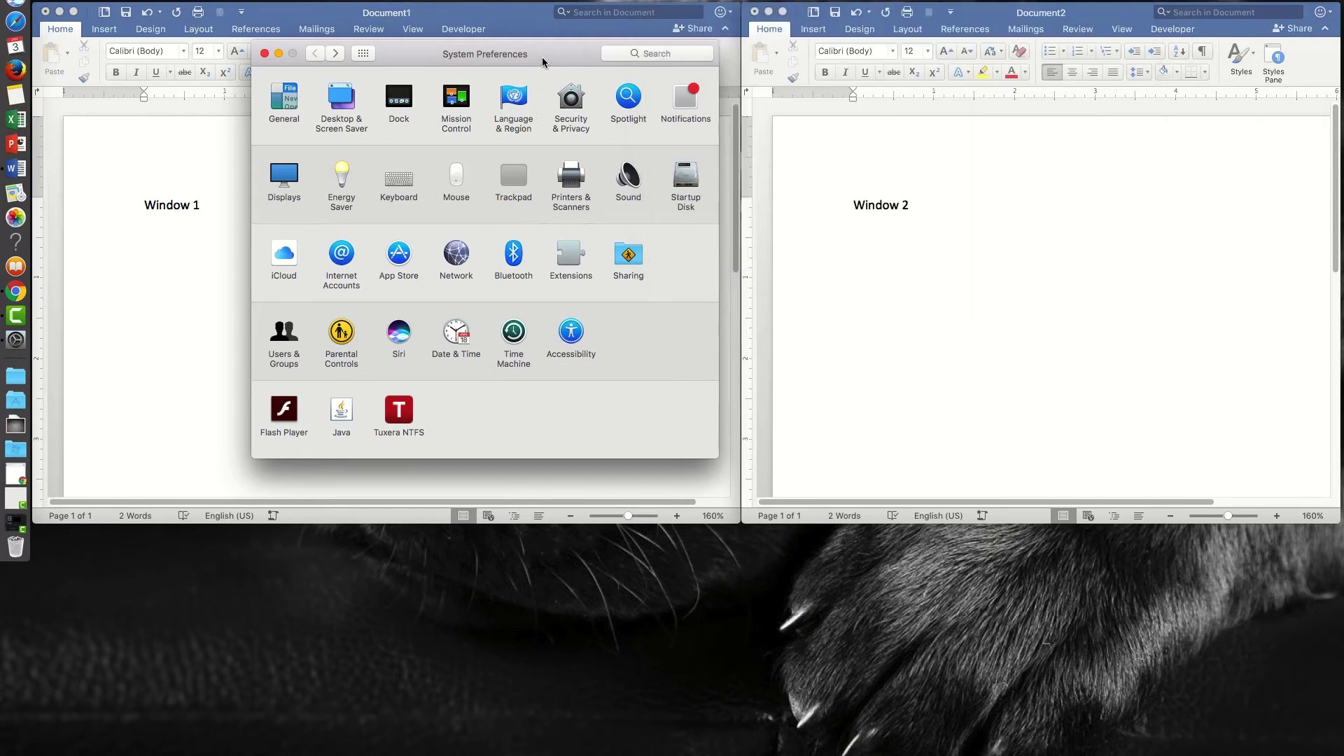
Step: Revisit Trackpad's More Gestures settings, close System Preferences, and spread both documents in App Exposé
left_click(515, 179)
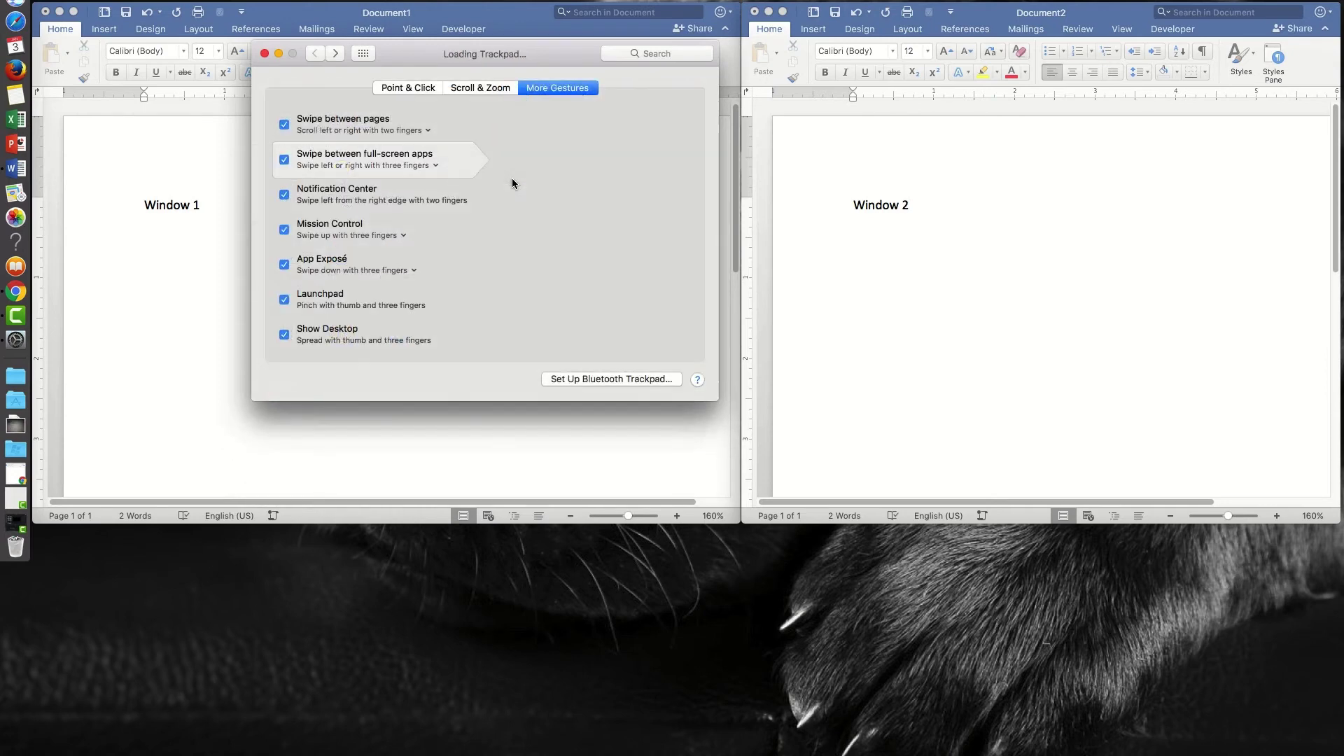
left_click(397, 89)
left_click(555, 88)
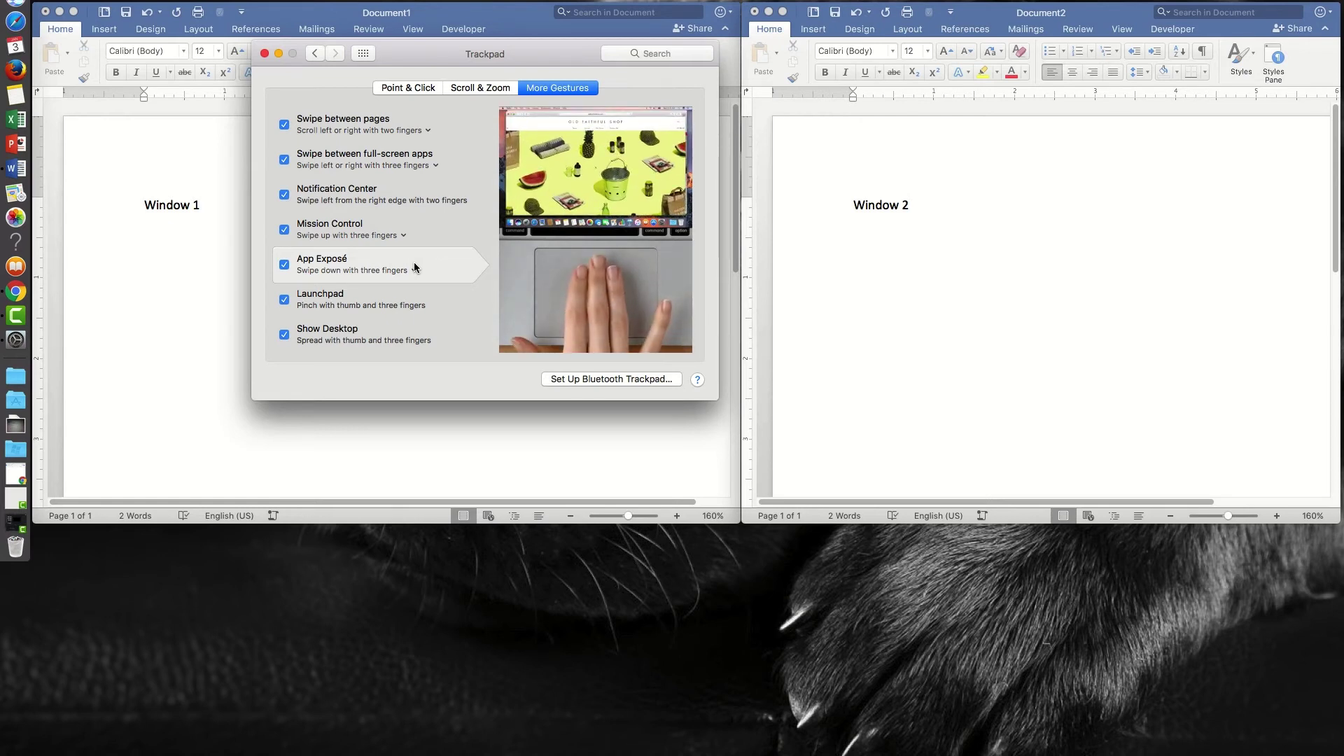
left_click(236, 264)
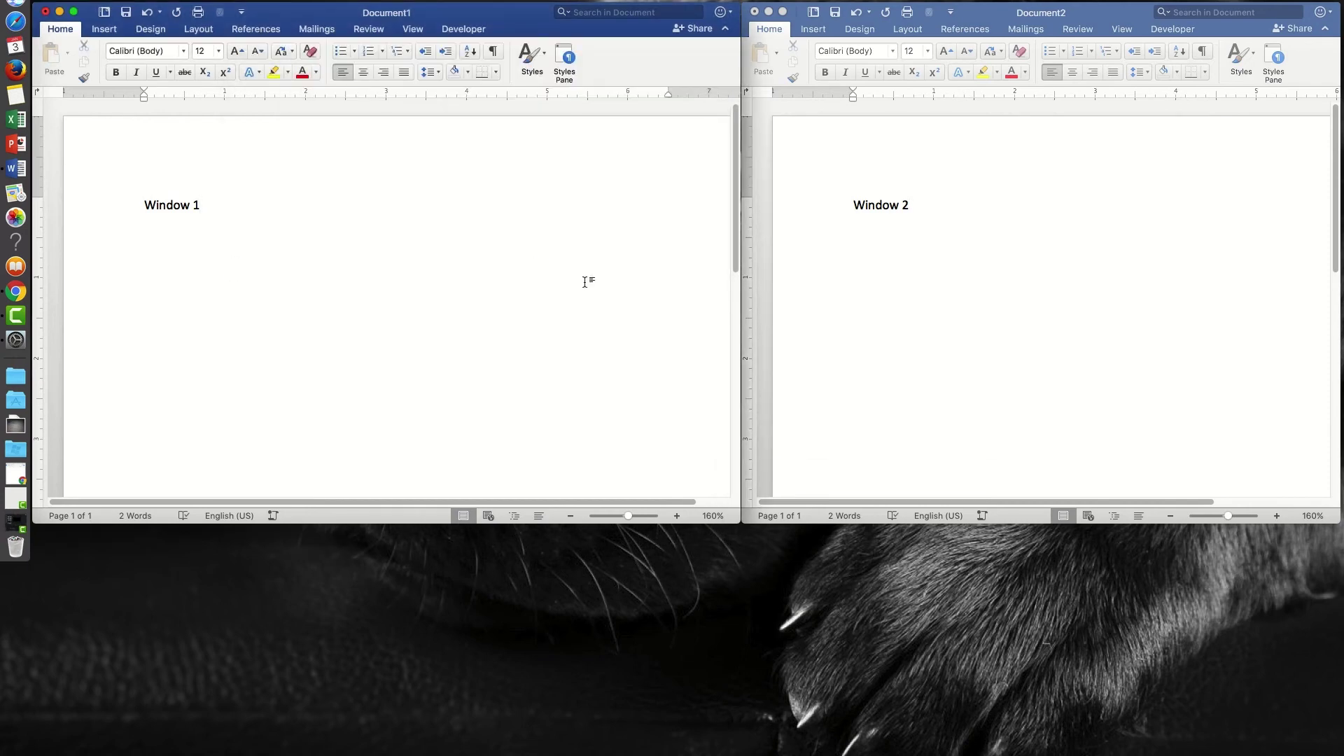
key("ctrl+Down")
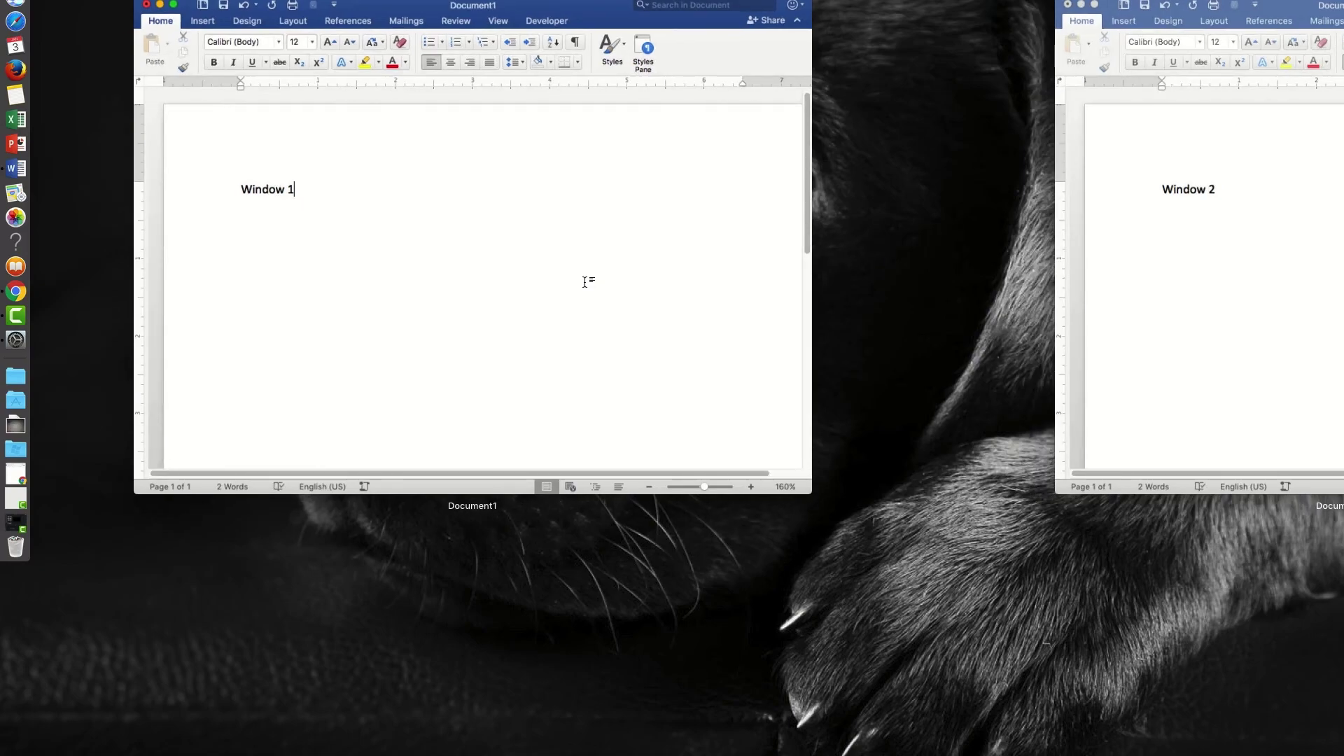